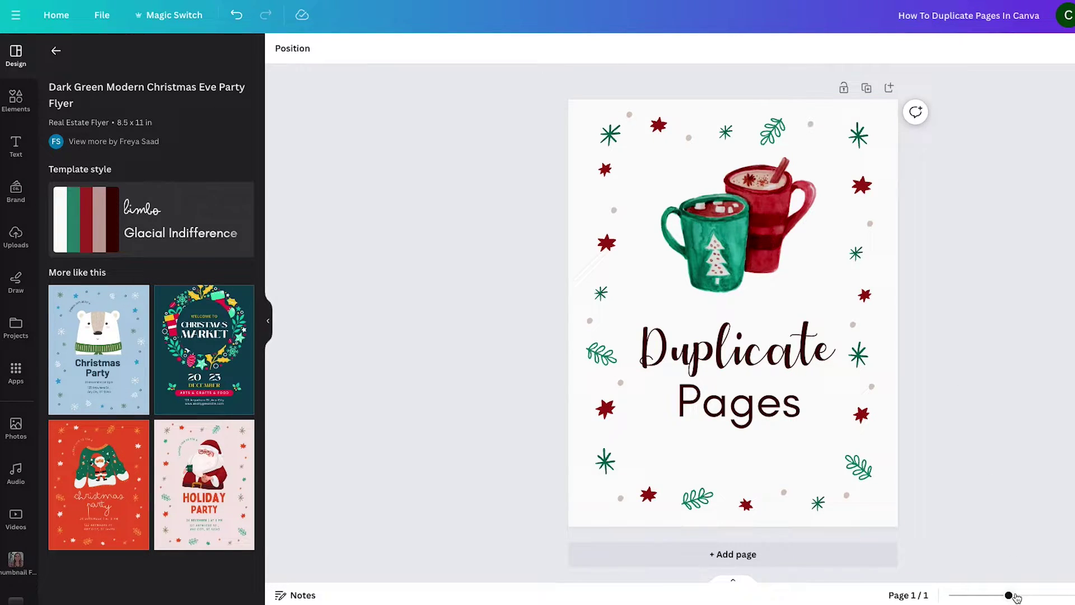
scroll(928, 349, up, 3)
scroll(928, 349, down, 3)
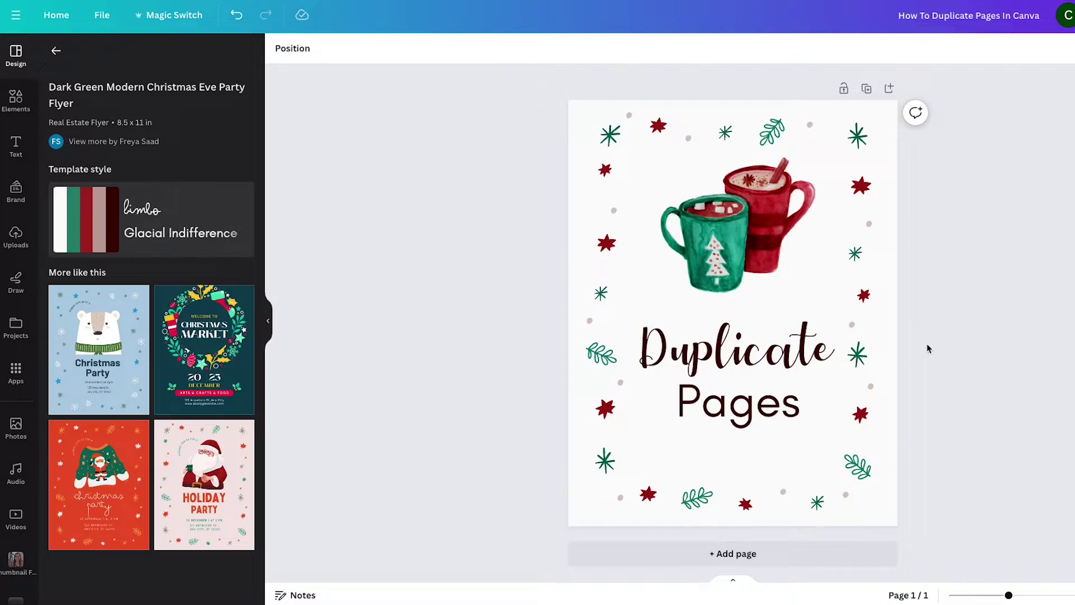
Duplicate the 'Duplicate Pages' flyer page to create page 2.
click(867, 89)
scroll(942, 212, up, 5)
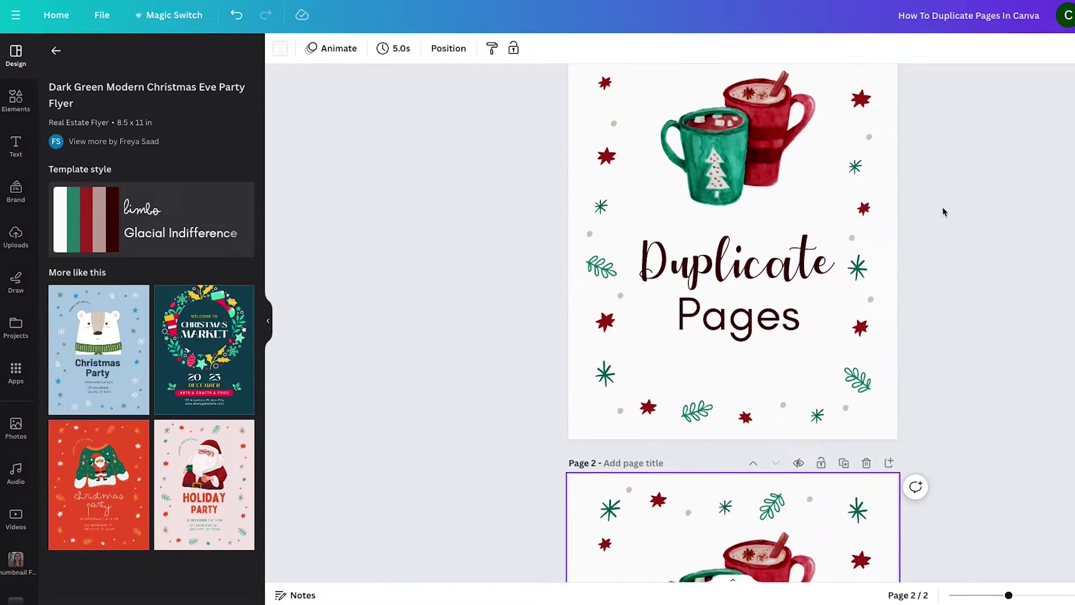
scroll(943, 212, up, 2)
scroll(943, 212, down, 8)
scroll(943, 212, down, 3)
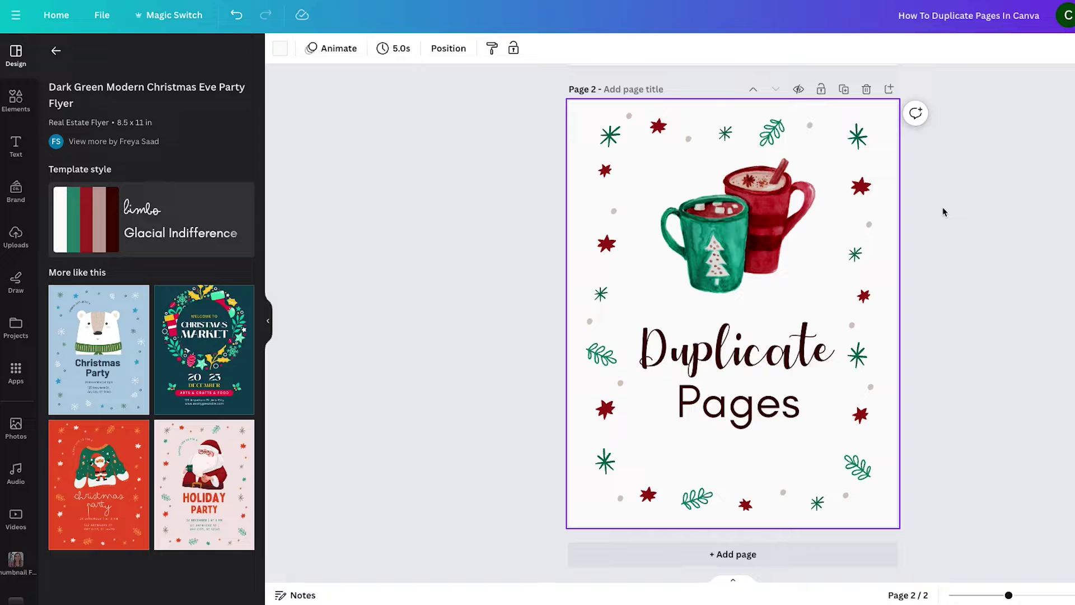
Retitle page 2 'Merry Christmas', widening and nudging the Christmas text to fit one line.
double_click(735, 348)
key(BackSpace)
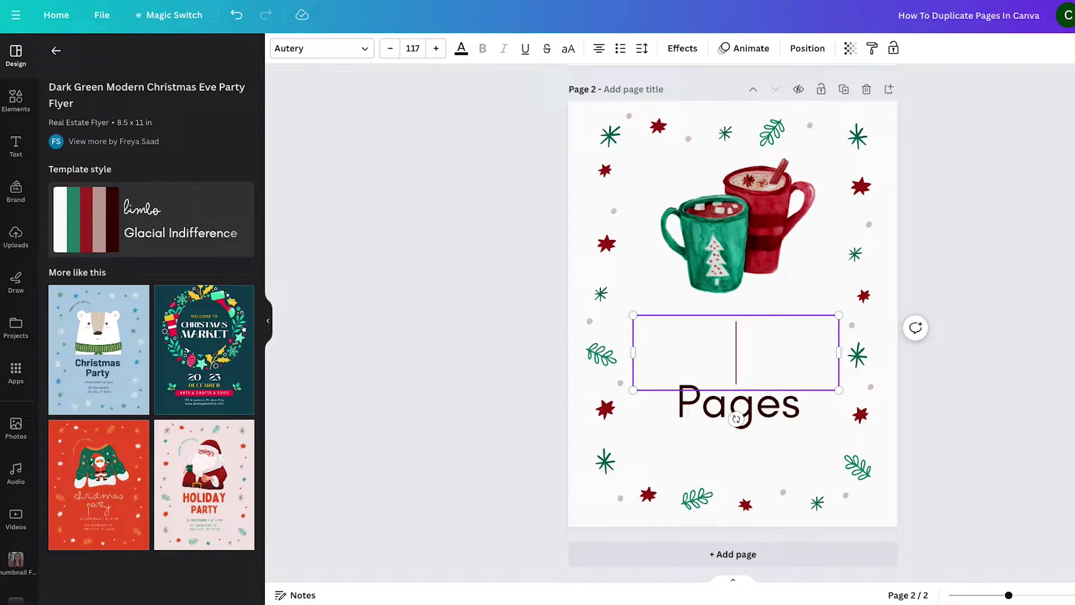
text(Merry)
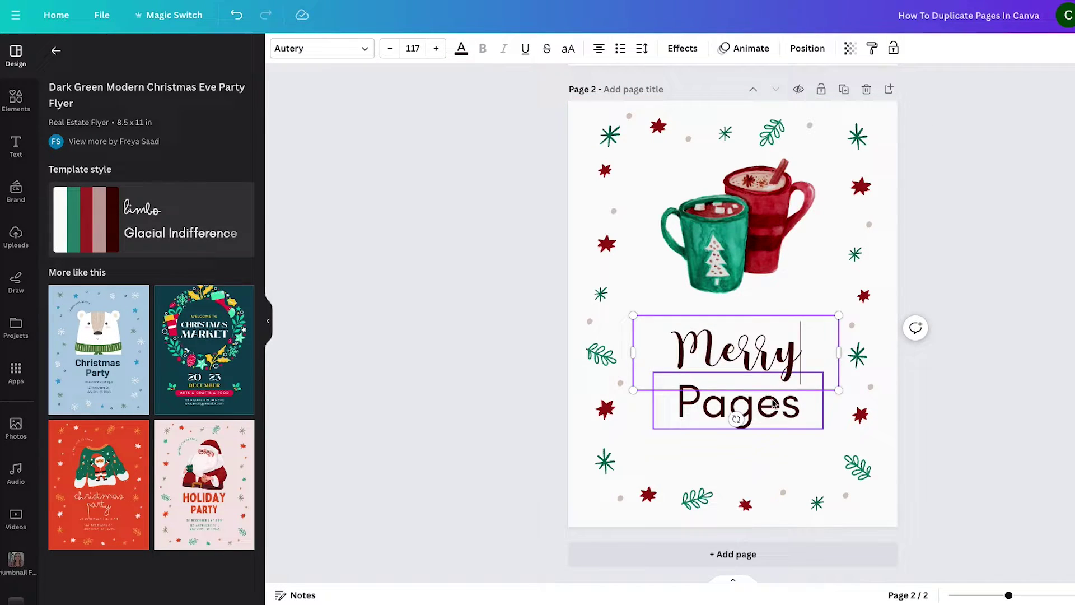
double_click(737, 403)
text(Christmas)
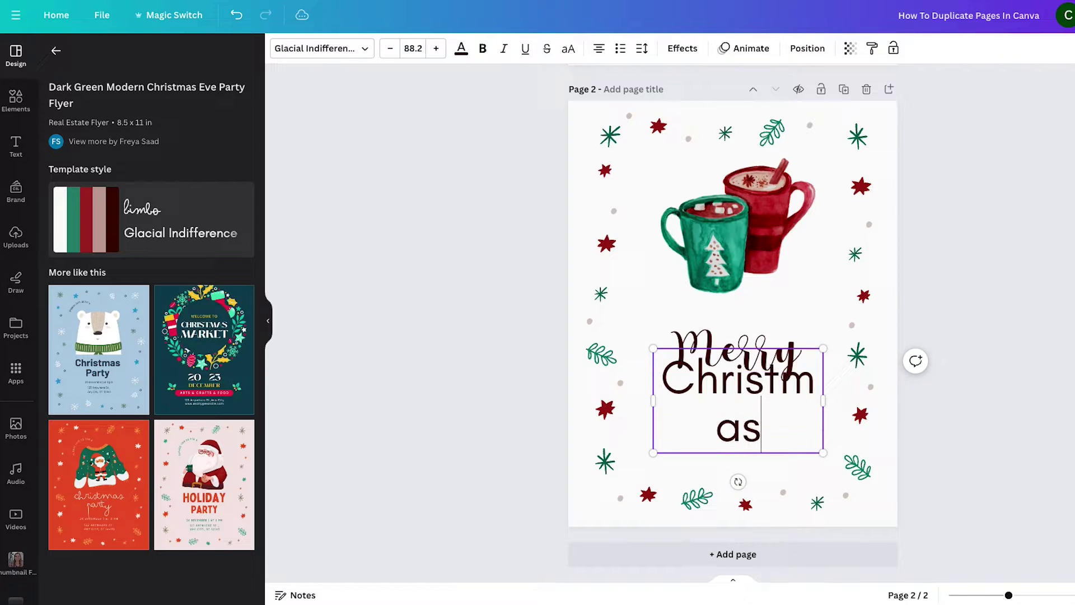
drag(646, 401, 635, 400)
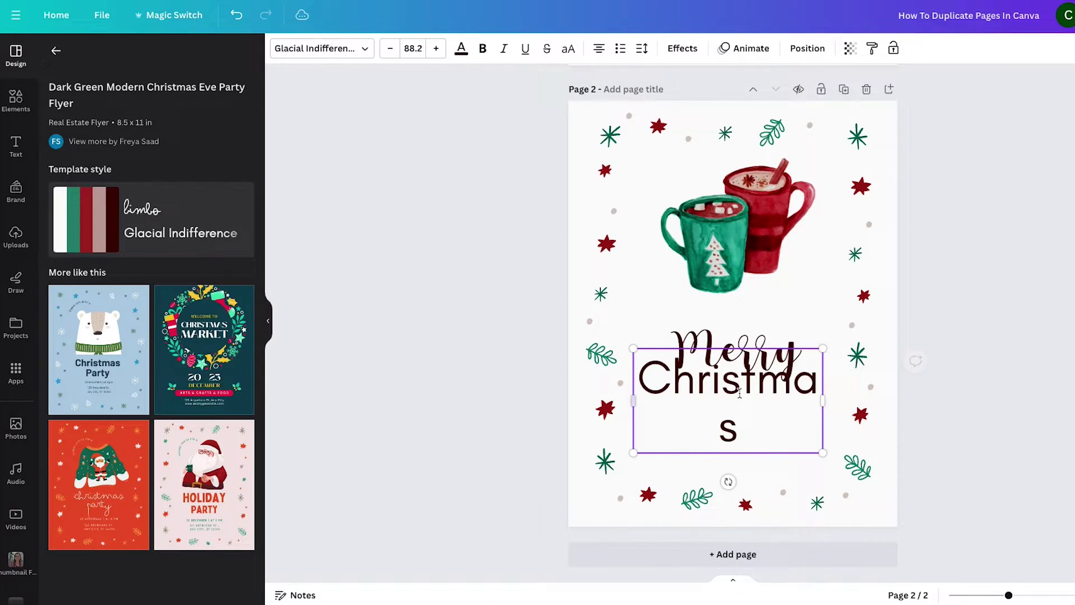
drag(823, 401, 838, 401)
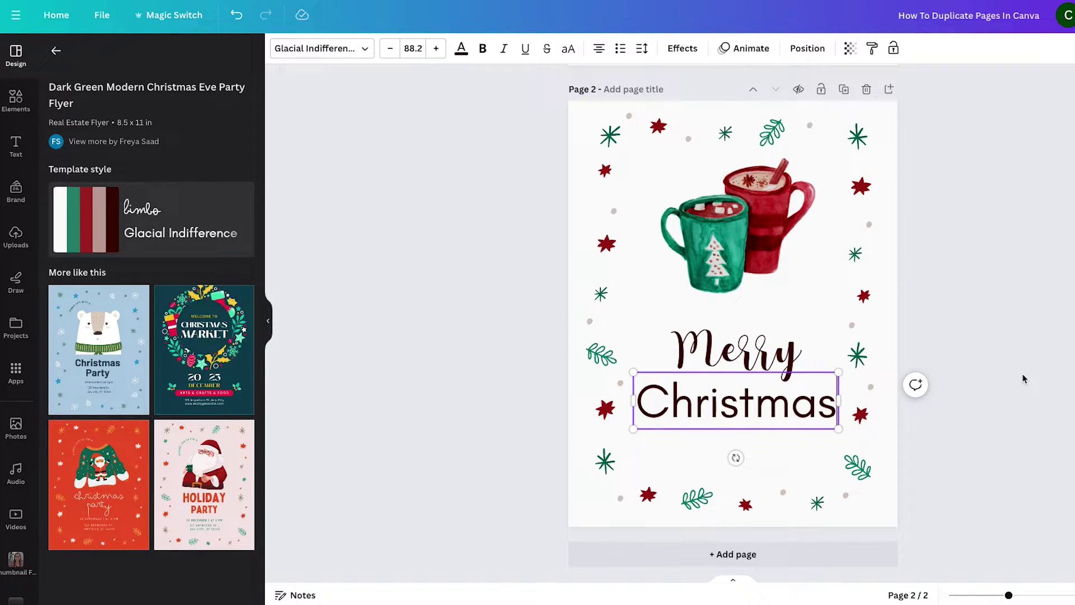
drag(775, 407, 781, 417)
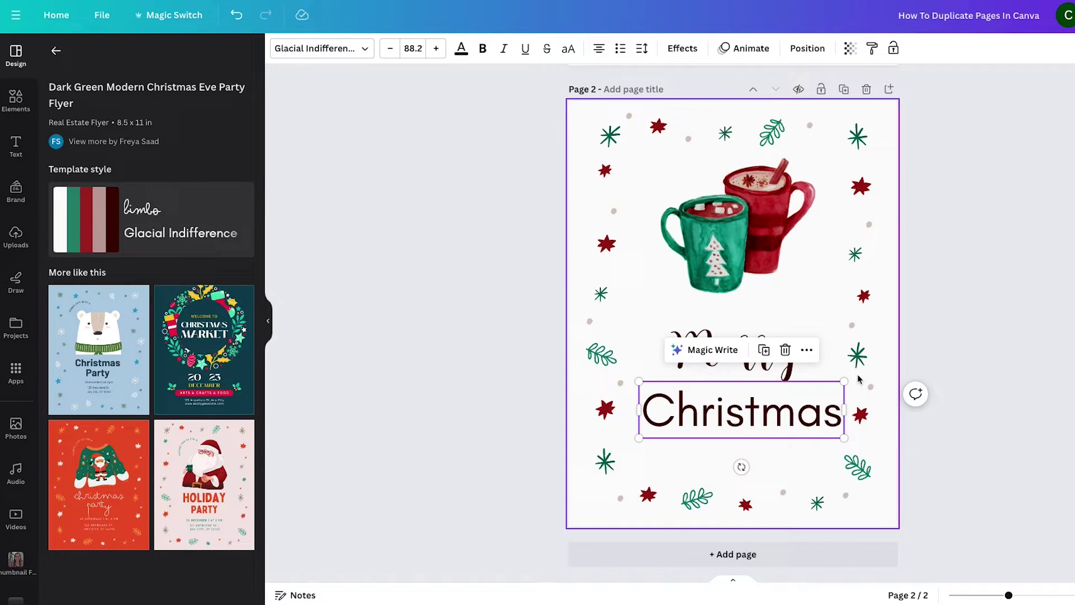
click(969, 324)
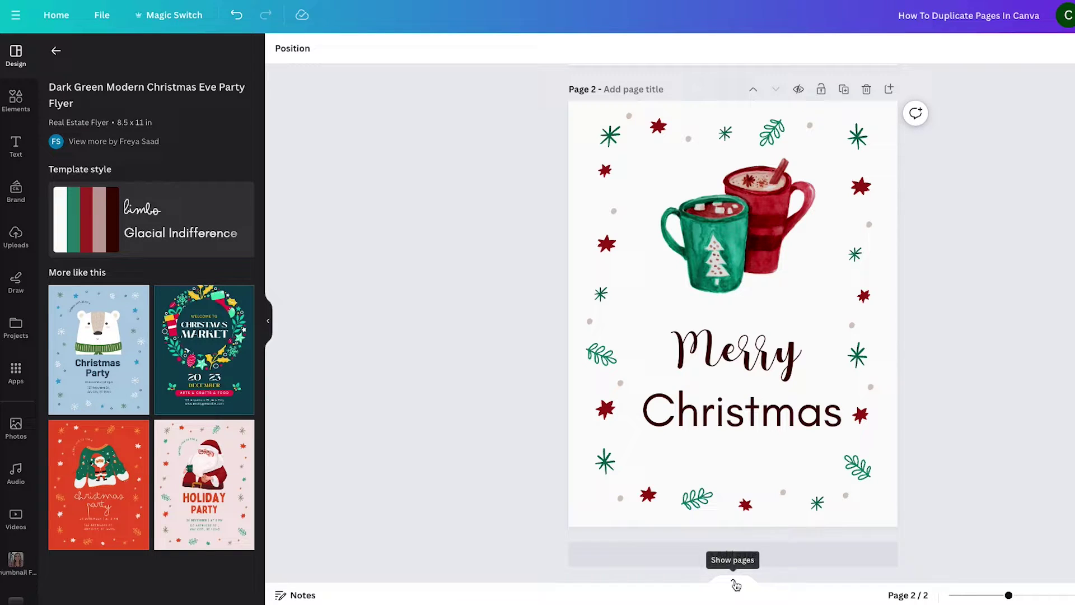
Show the page thumbnails, review pages 1 and 2, and bring up page 2's options menu.
click(734, 582)
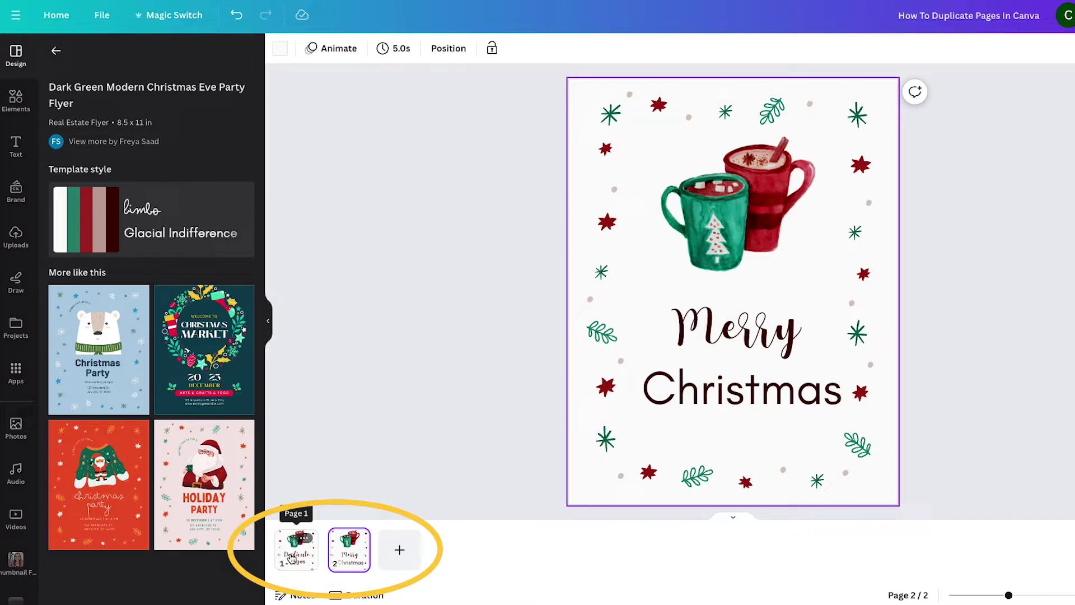
click(291, 557)
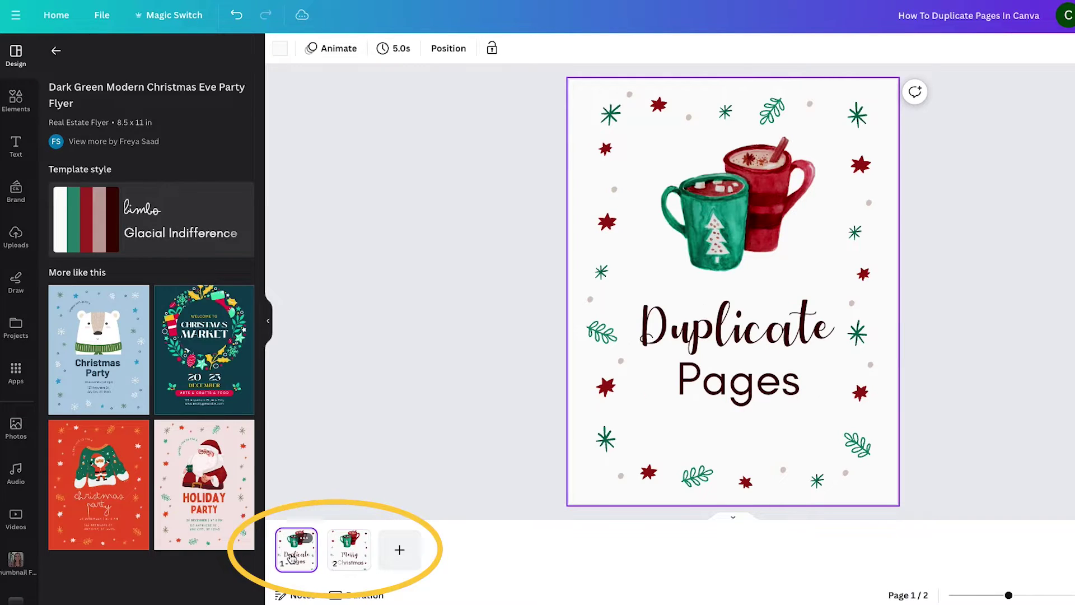
click(345, 559)
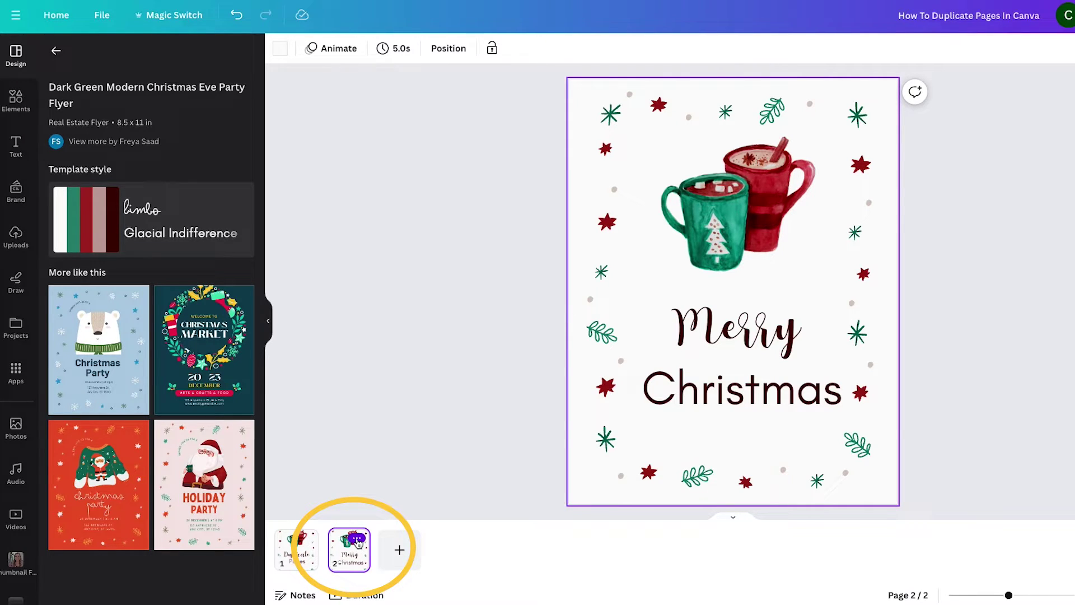
click(357, 544)
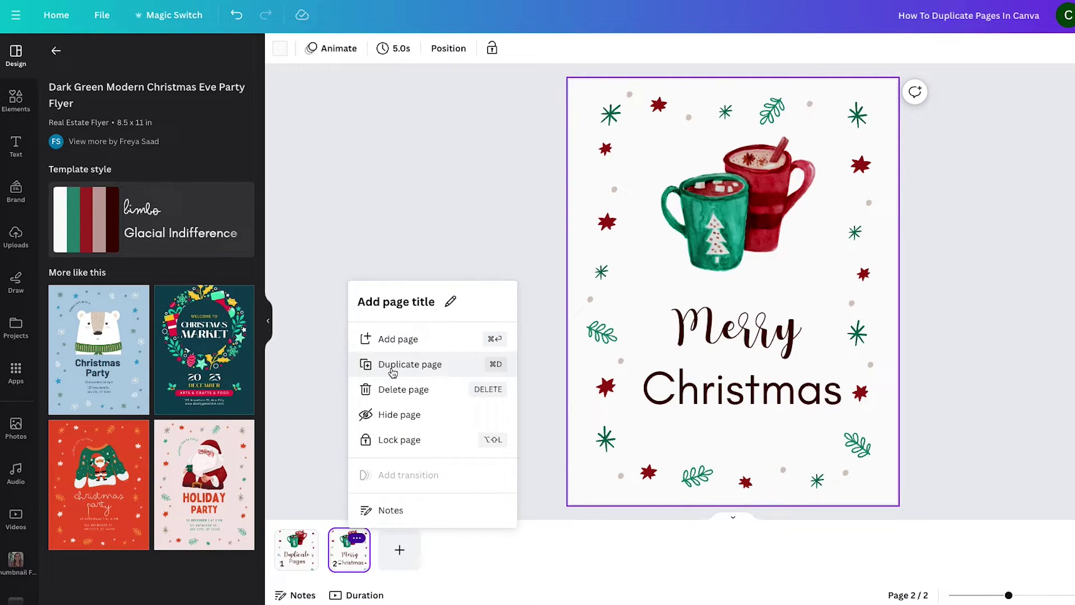
Copy the Merry Christmas page as page 3, then check pages 2 and 3.
click(449, 369)
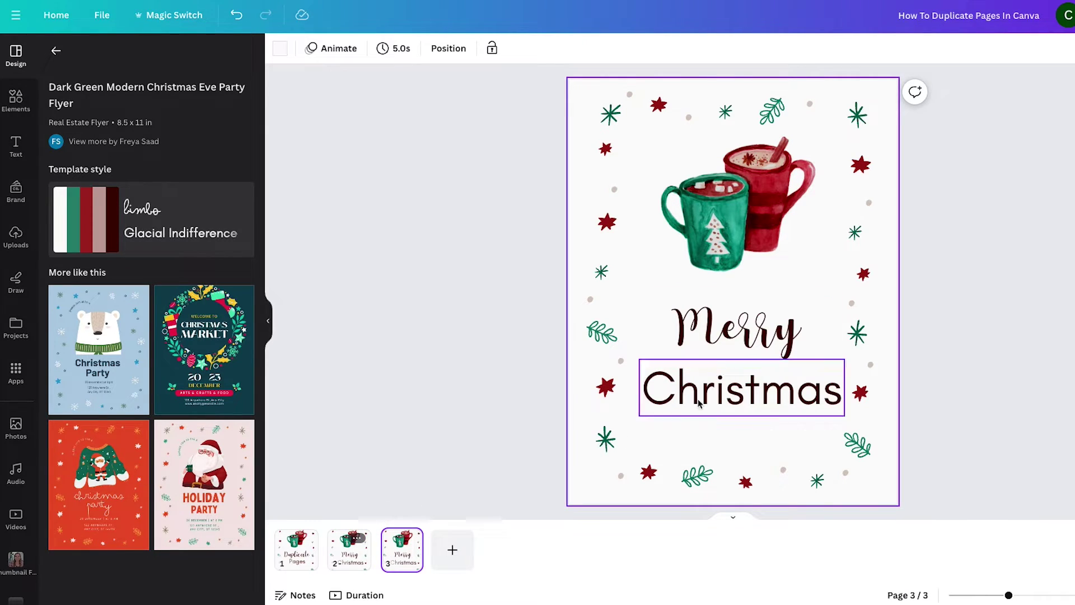
click(351, 559)
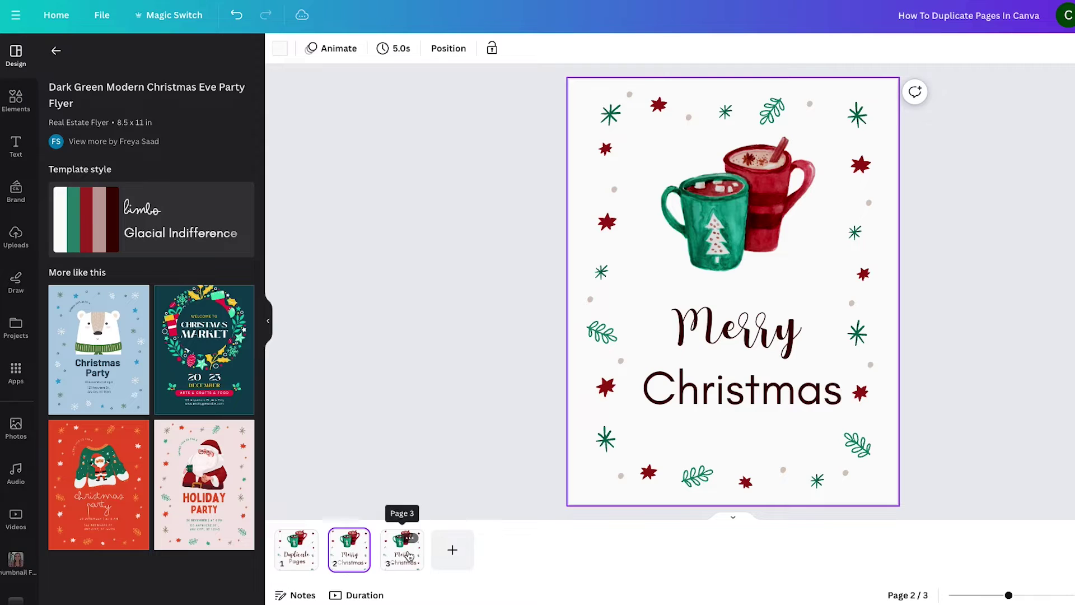
click(407, 559)
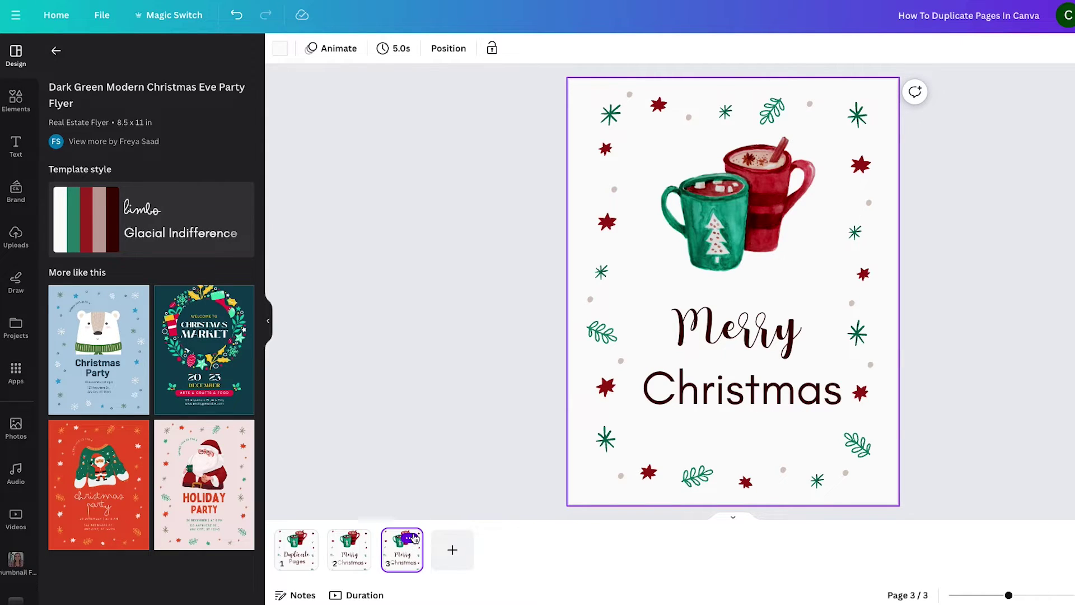
click(410, 539)
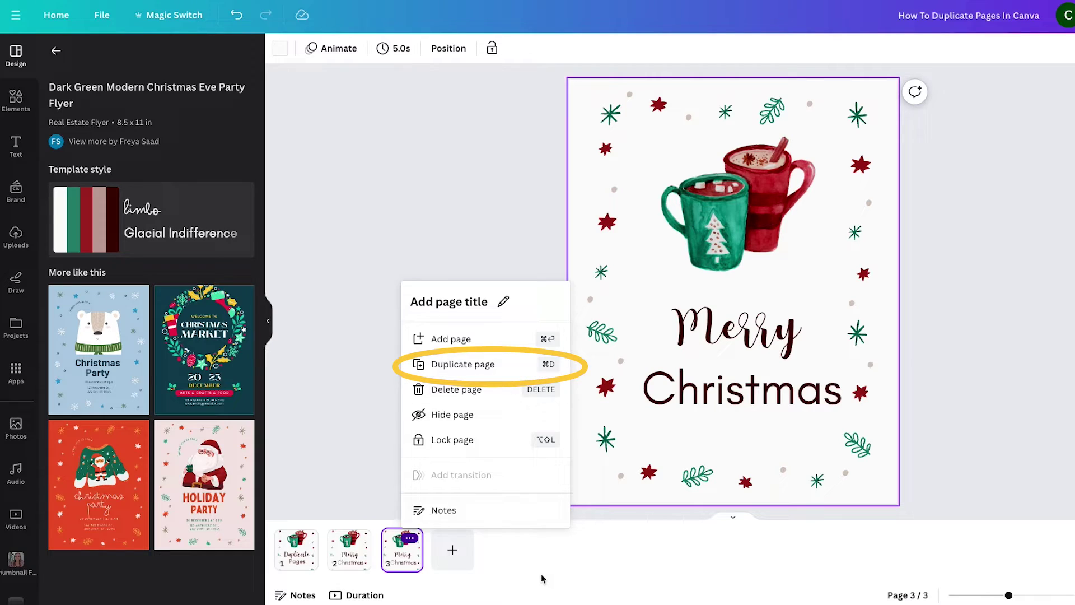
click(454, 564)
mouse_move(403, 550)
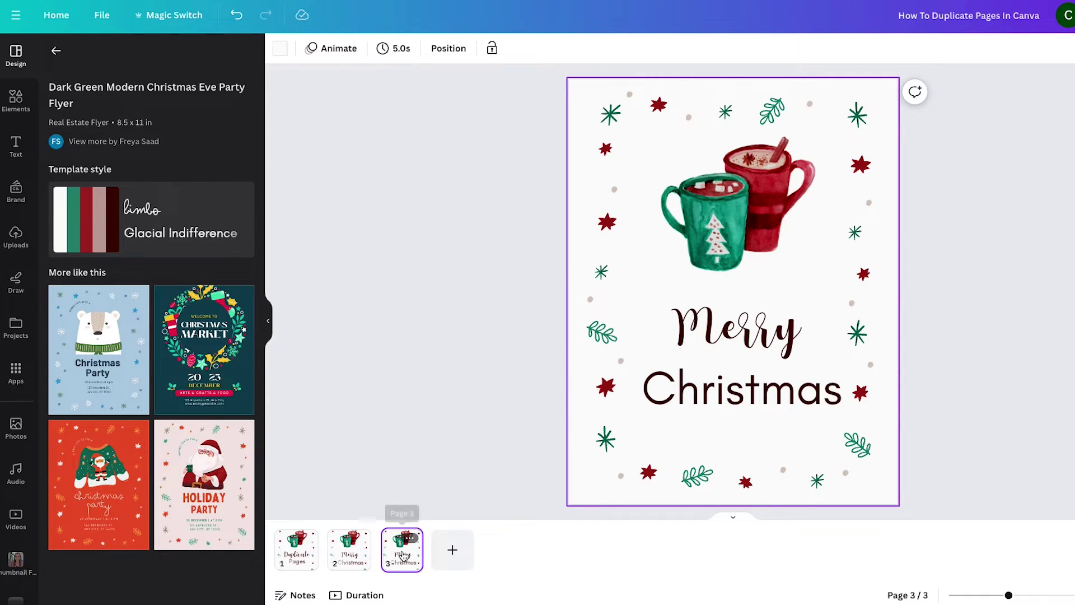
Duplicate page 3 with Ctrl+D to make a fourth page and select it.
key(ctrl+d)
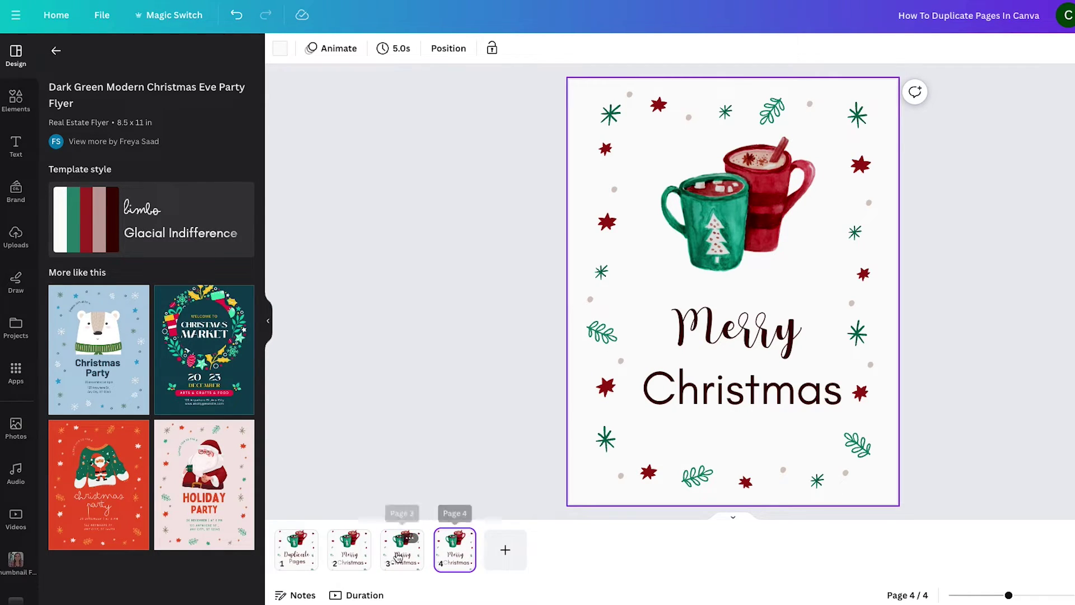
key(Home)
key(Right)
key(Right)
click(461, 558)
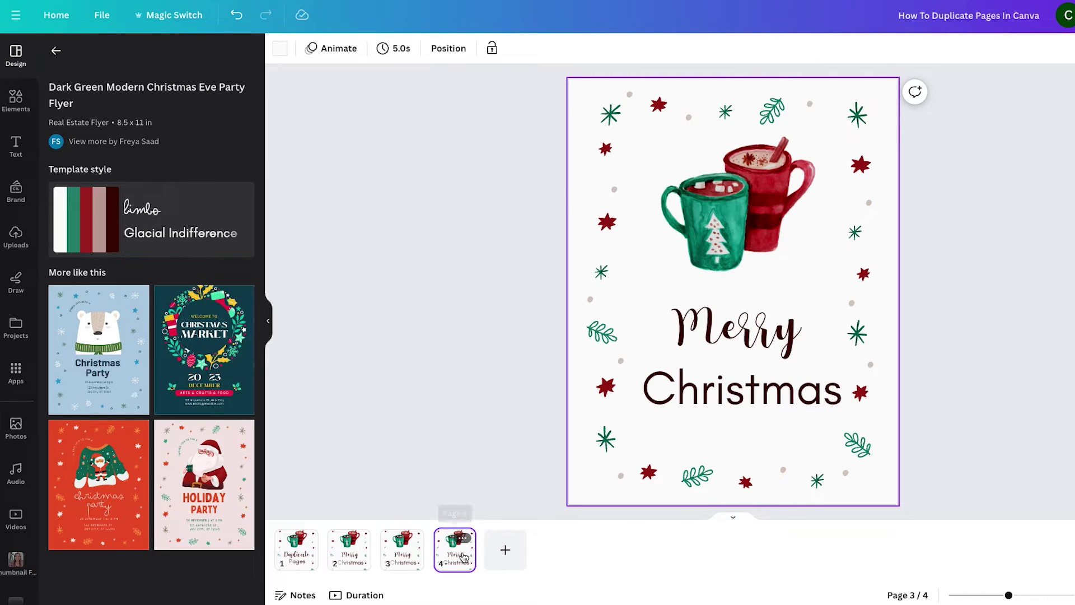
Change page 4's heading to 'Happy Christmas' and add a second Duplicate Pages copy.
double_click(747, 339)
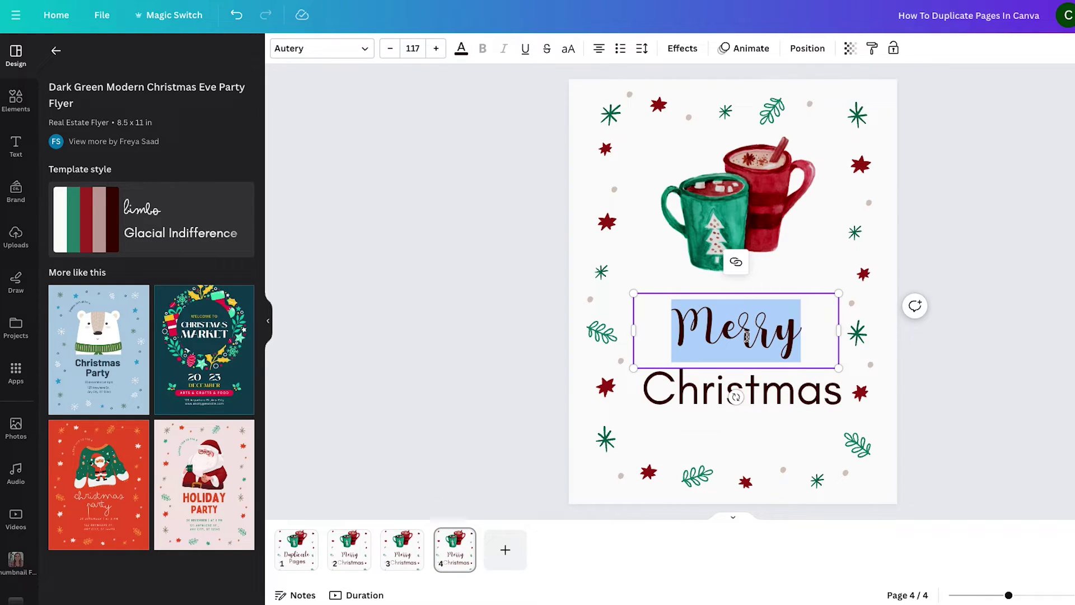
text(Happy)
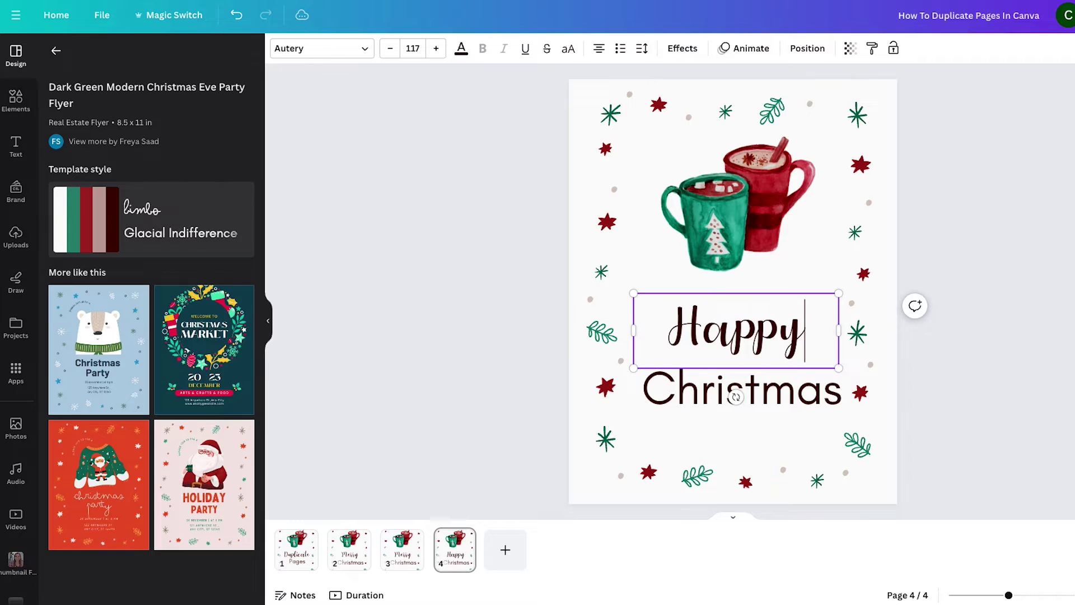
click(1063, 415)
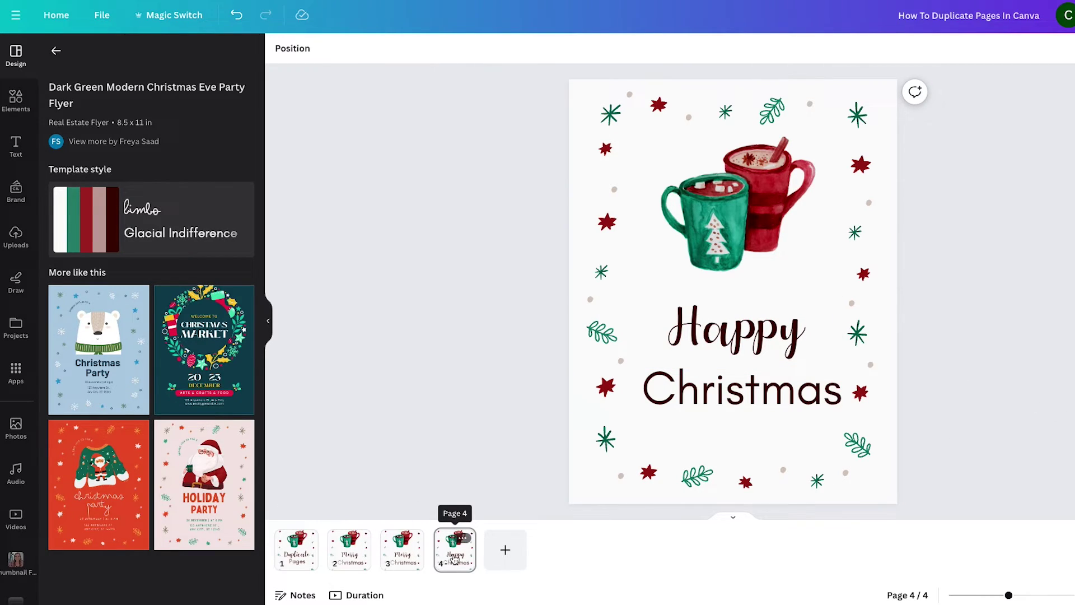
click(737, 522)
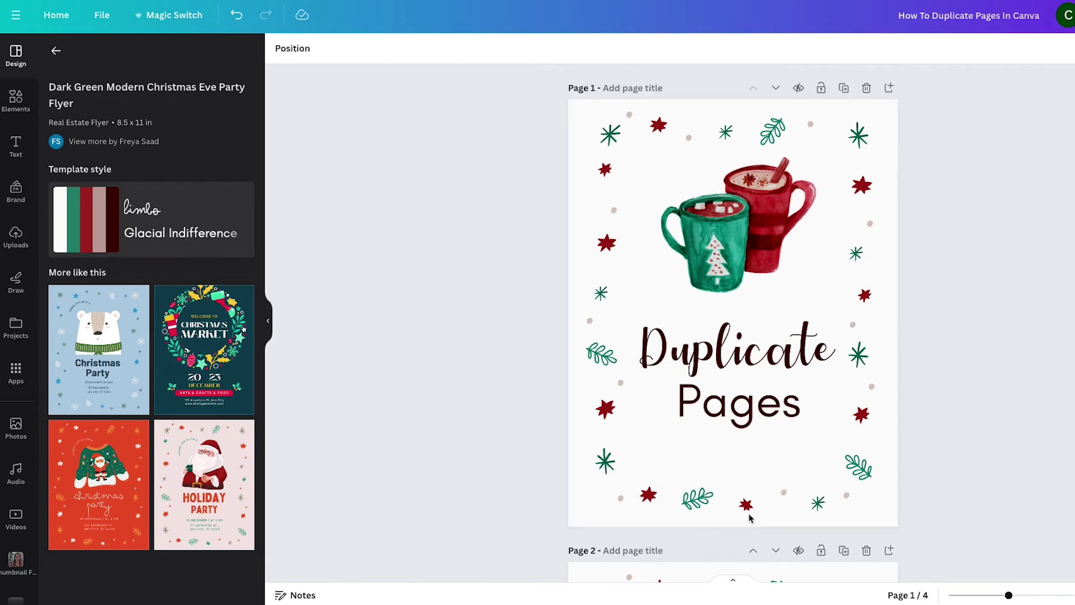
click(844, 88)
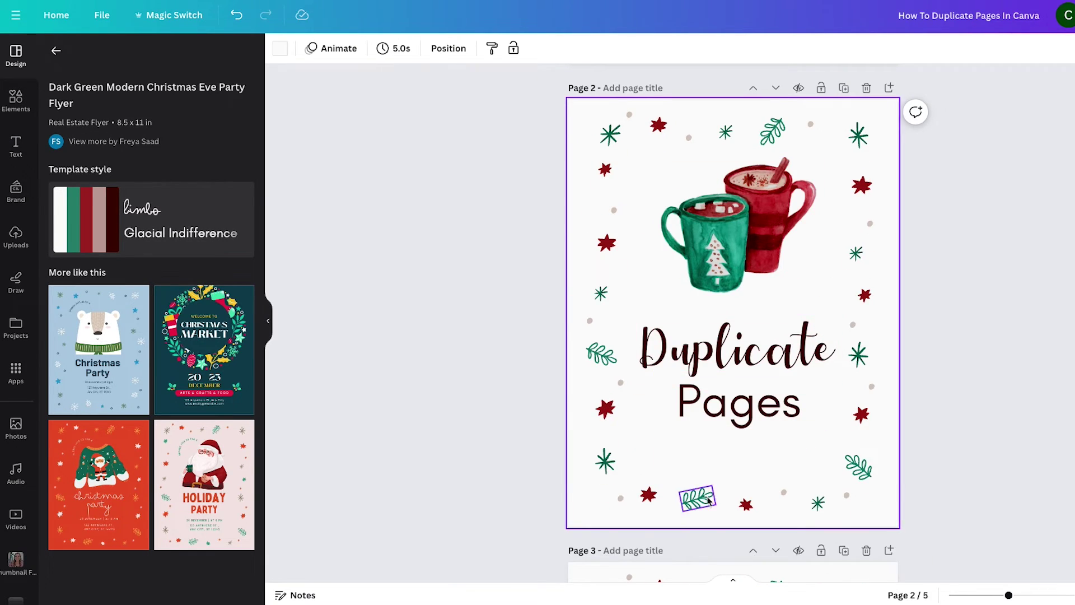
Reorder pages: Happy Christmas, Merry Christmas, two Duplicate Pages copies, Merry Christmas.
click(738, 580)
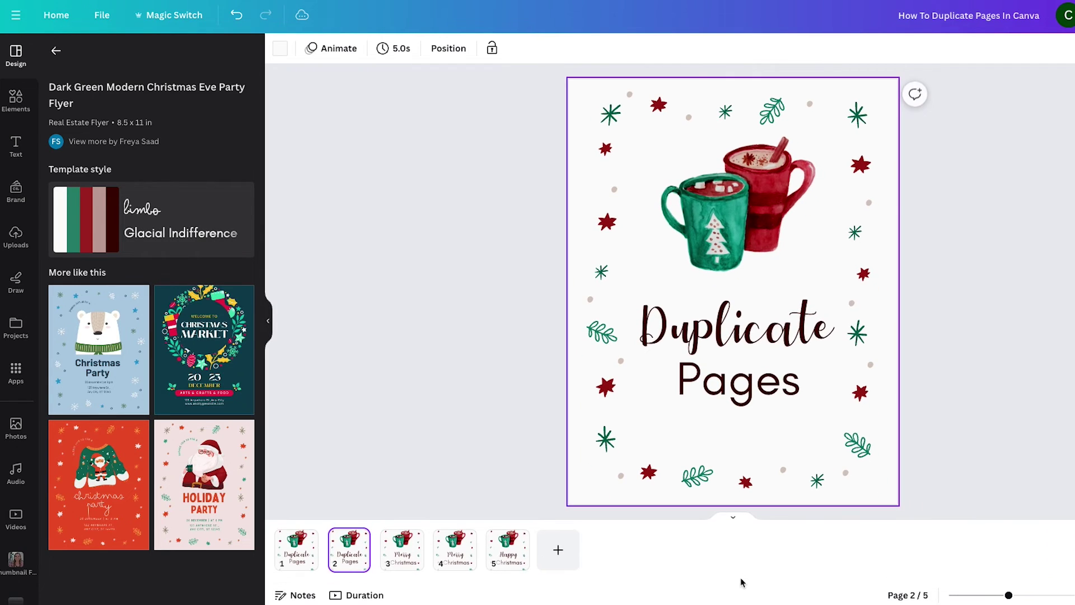
drag(508, 560, 427, 556)
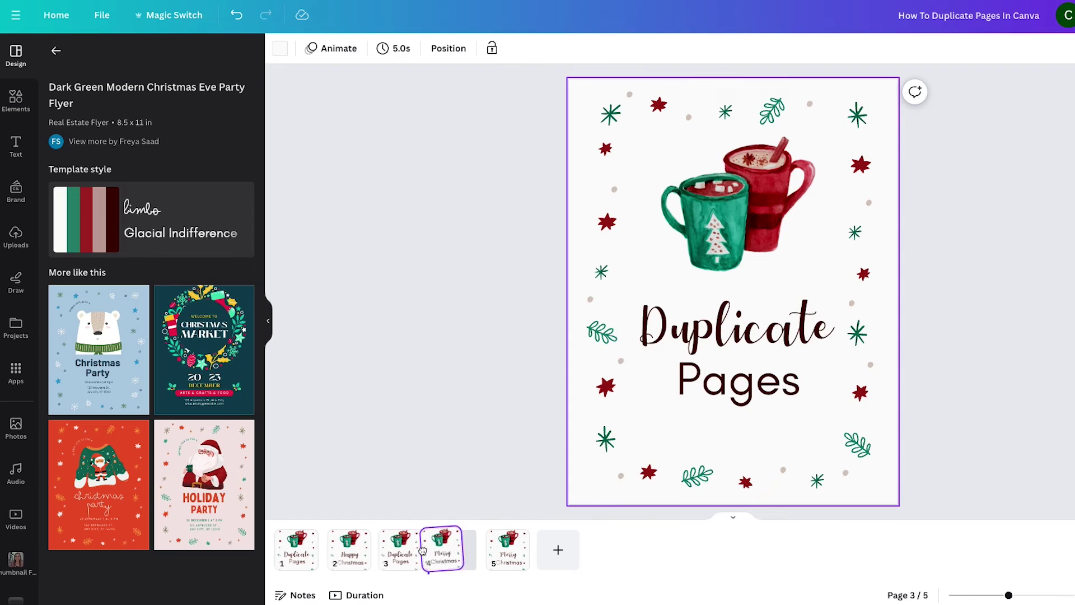
drag(427, 556, 455, 554)
drag(297, 562, 349, 554)
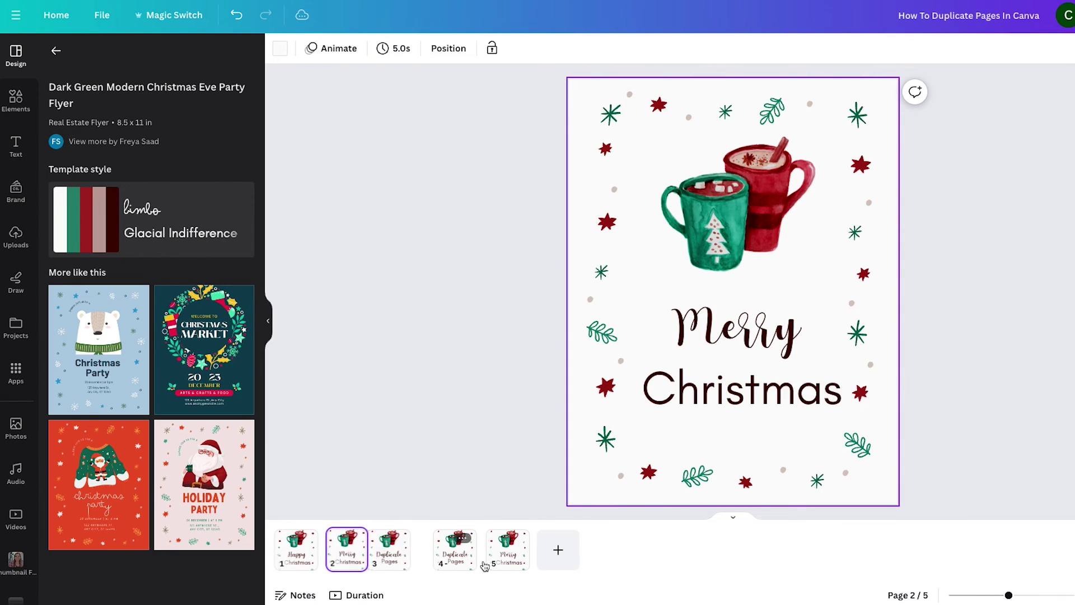